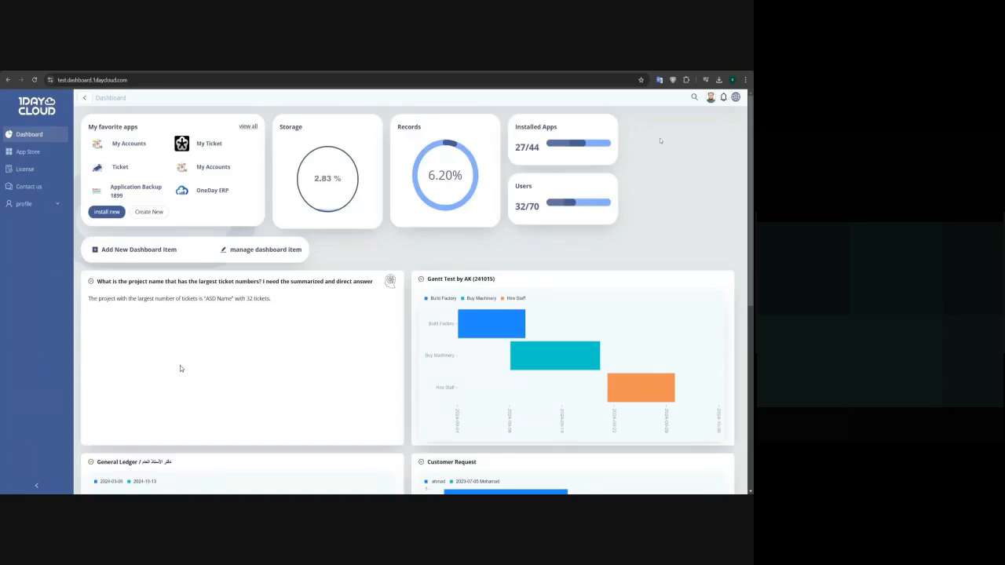
# Step: Look over the dashboard's summary cards and its chart widgets down to Customer Orders
pyautogui.scroll(-2, 206, 365)
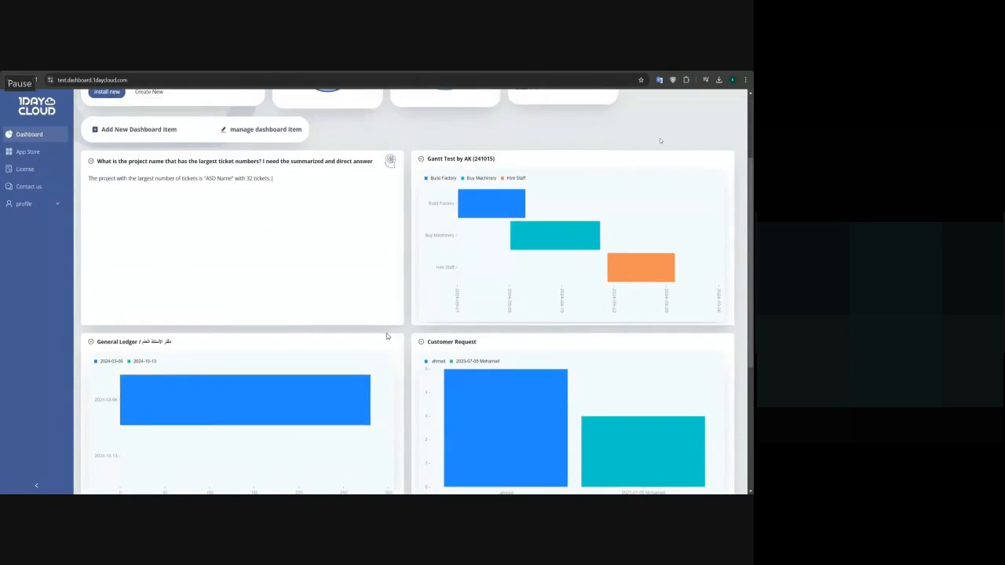
pyautogui.scroll(-4, 354, 348)
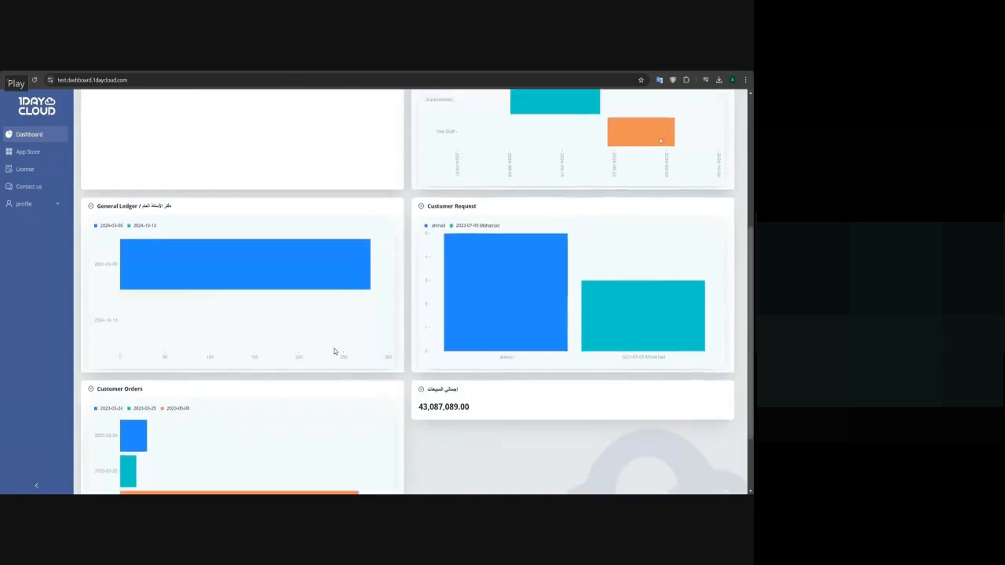
pyautogui.scroll(6, 307, 356)
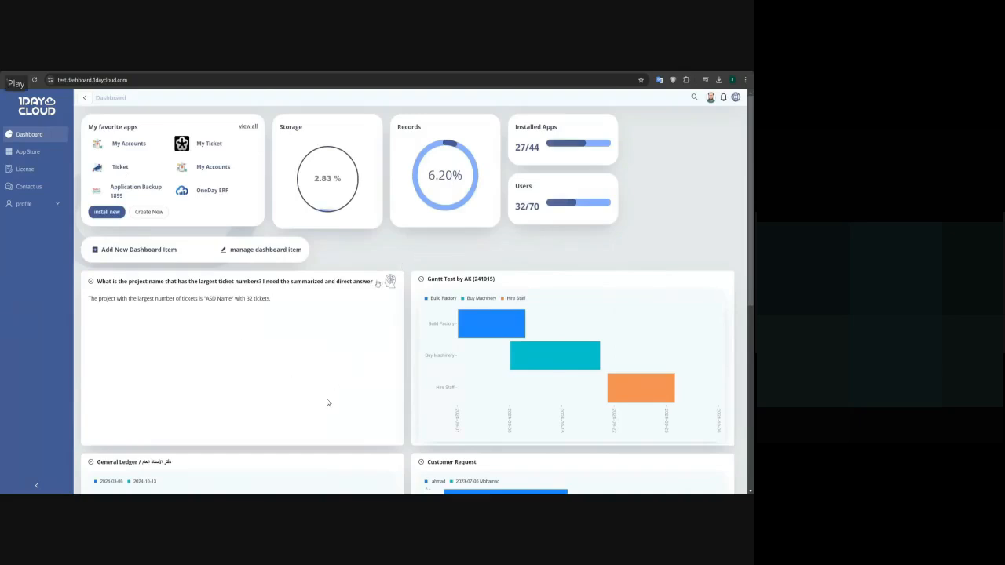
# Step: Open the App Store and browse the catalogue of business, services and personal apps
pyautogui.click(28, 151)
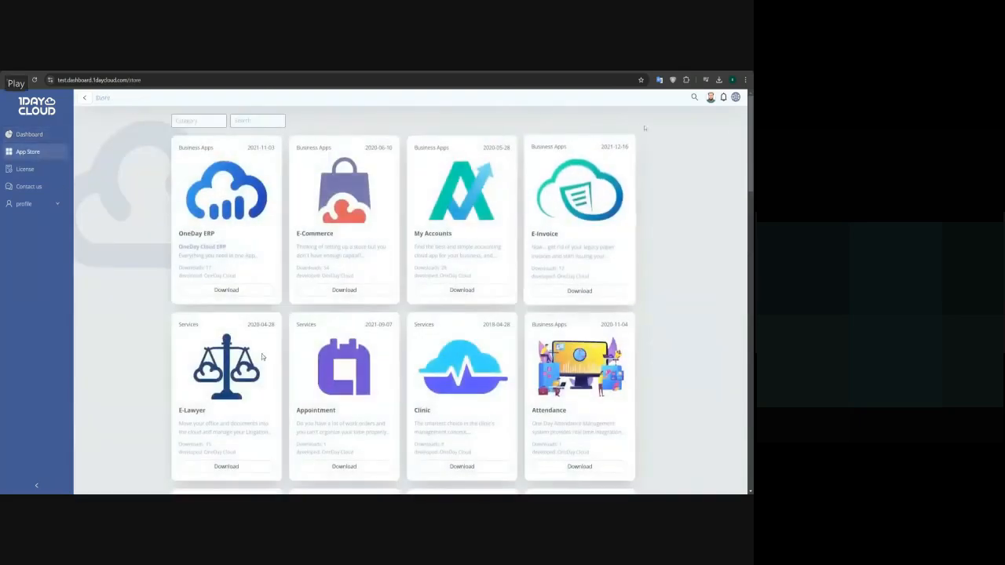
pyautogui.scroll(-4, 403, 291)
pyautogui.scroll(-9, 364, 298)
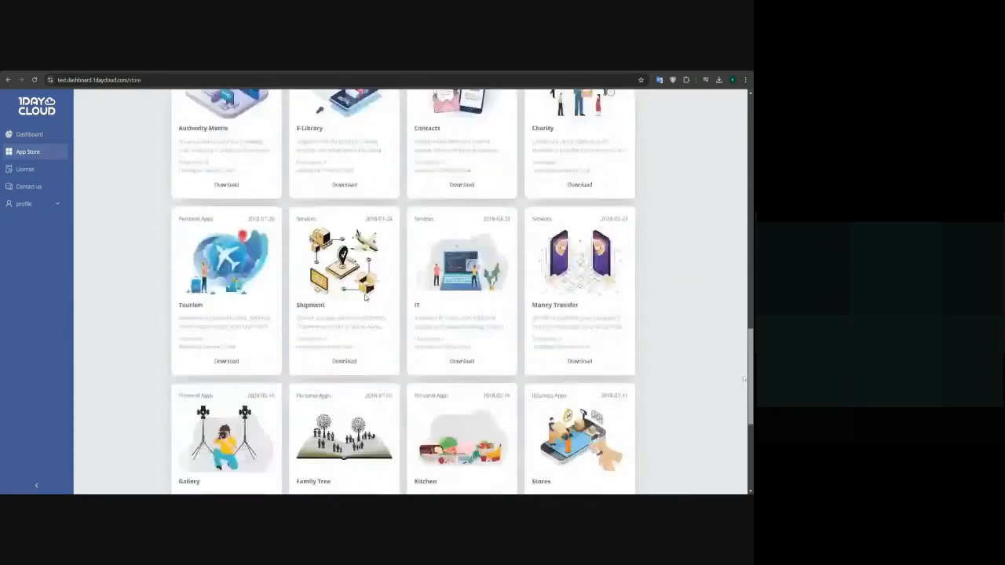
pyautogui.scroll(12, 363, 299)
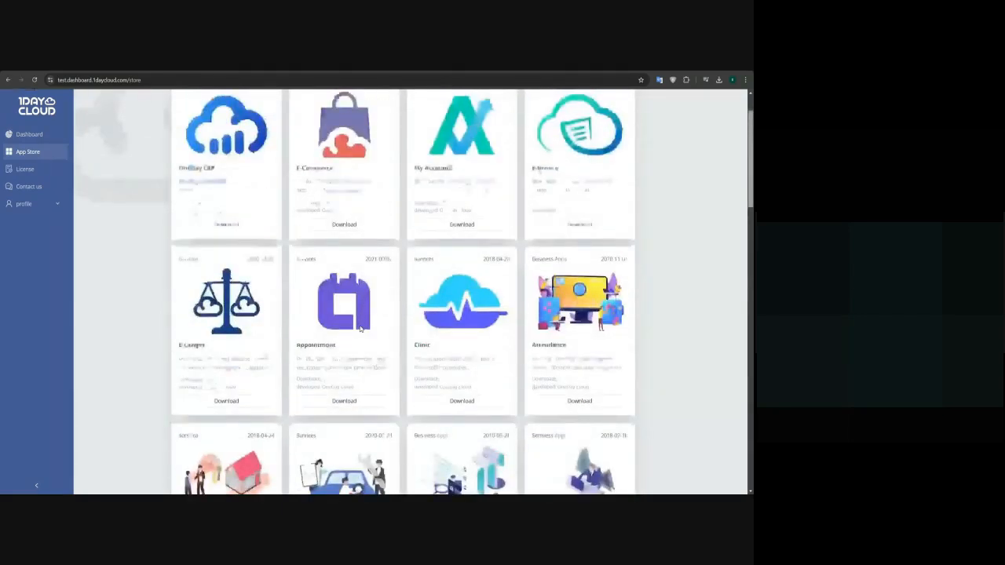
pyautogui.scroll(2, 360, 316)
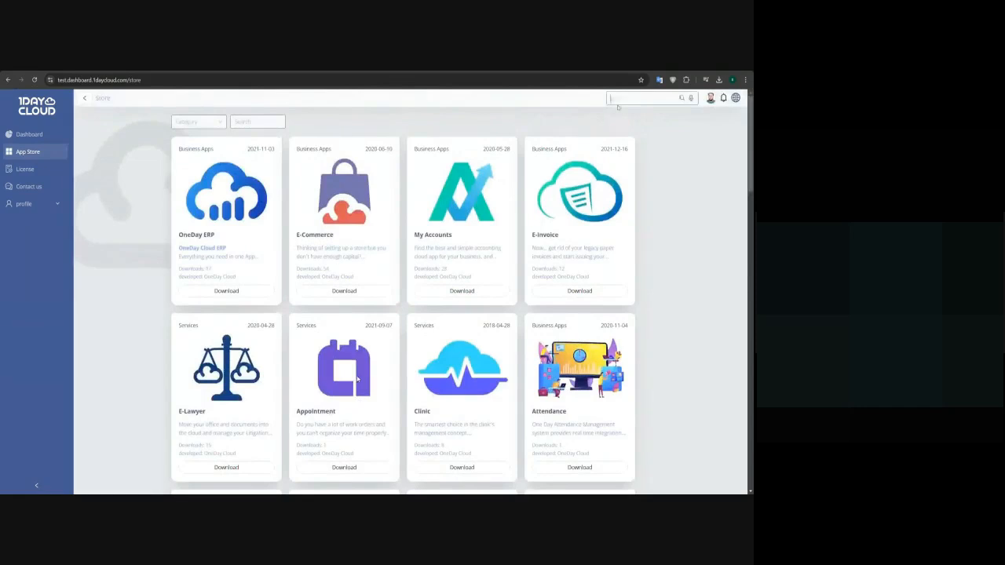
# Step: Open the new application creation page and choose the App Store App option
pyautogui.click(347, 322)
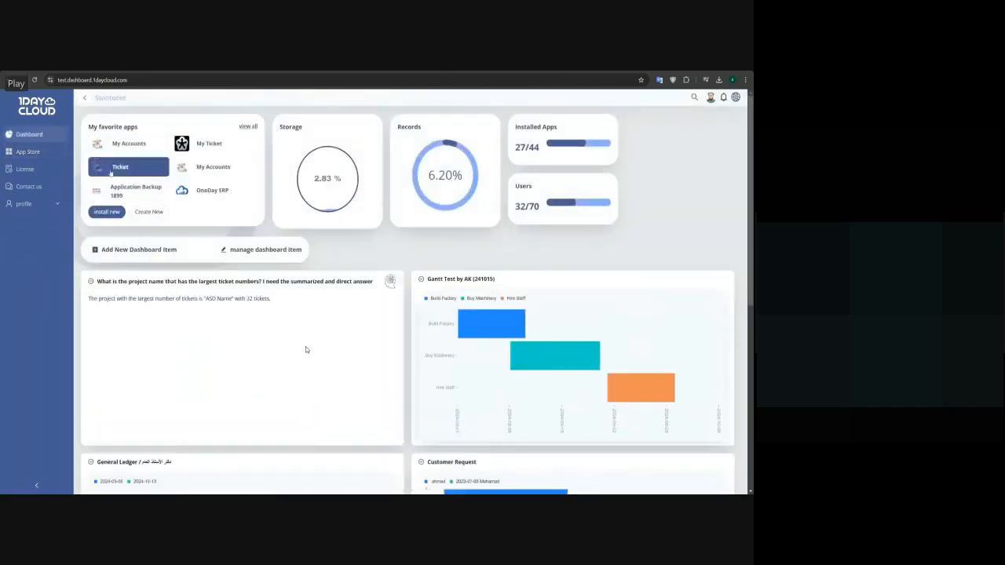
pyautogui.click(305, 346)
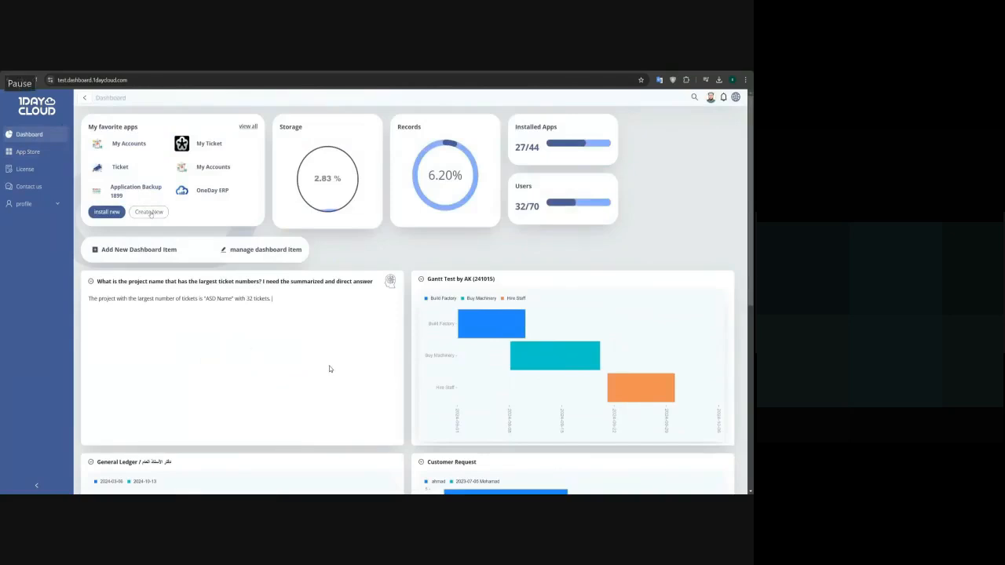
pyautogui.click(281, 385)
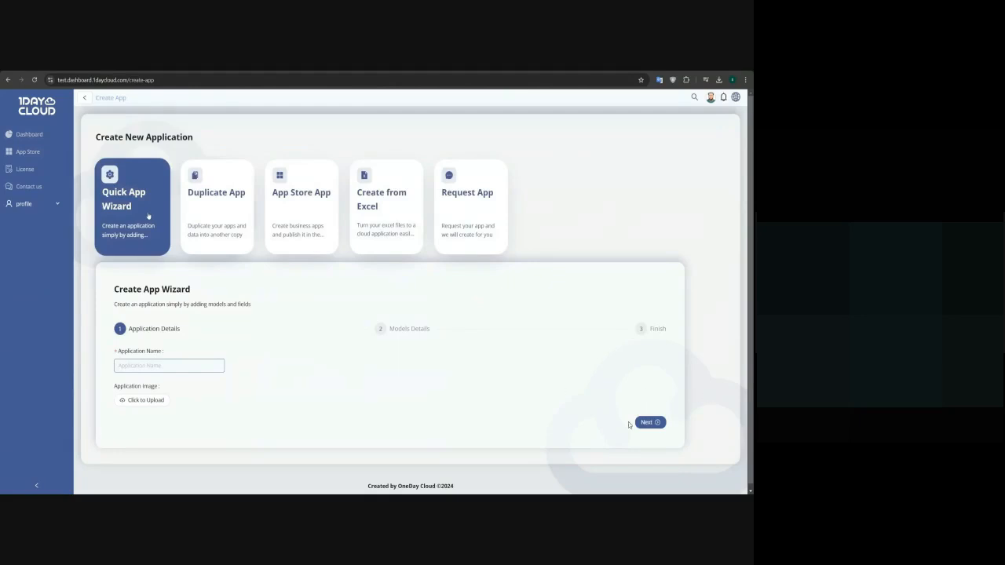
pyautogui.click(305, 211)
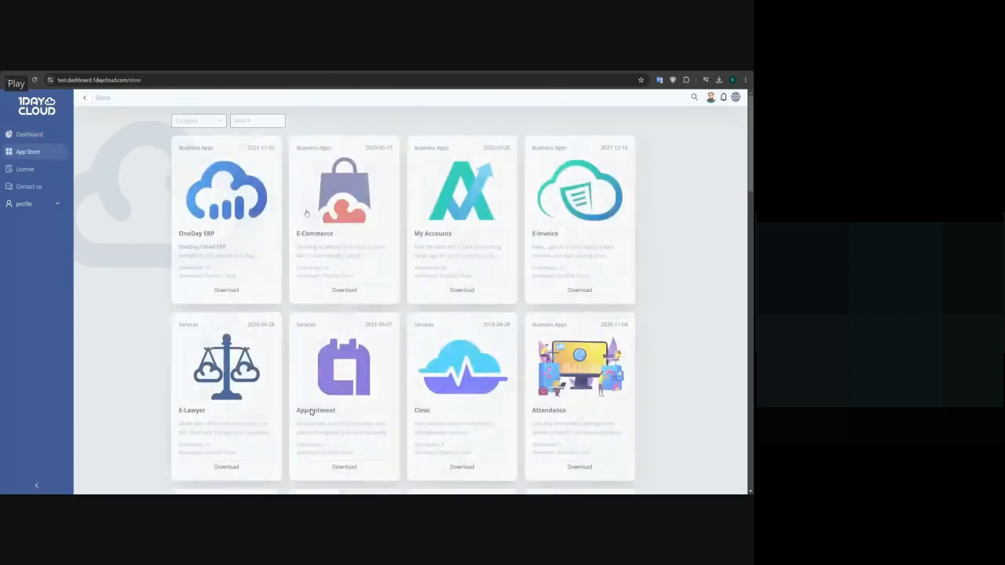
pyautogui.click(311, 409)
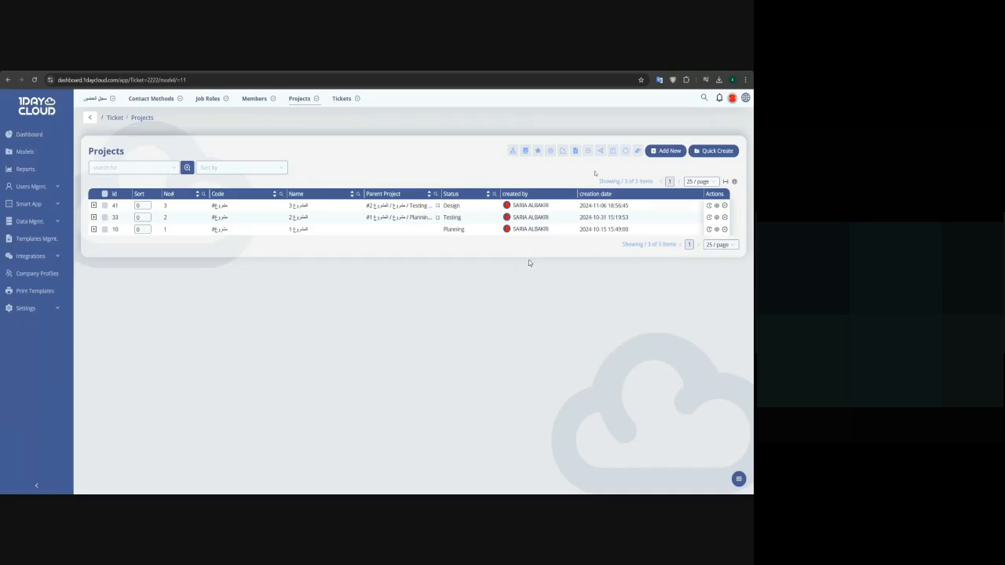
# Step: Display the Ticket app's Projects as a Kanban board by status and move project 3's card from Design to Execution
pyautogui.click(574, 284)
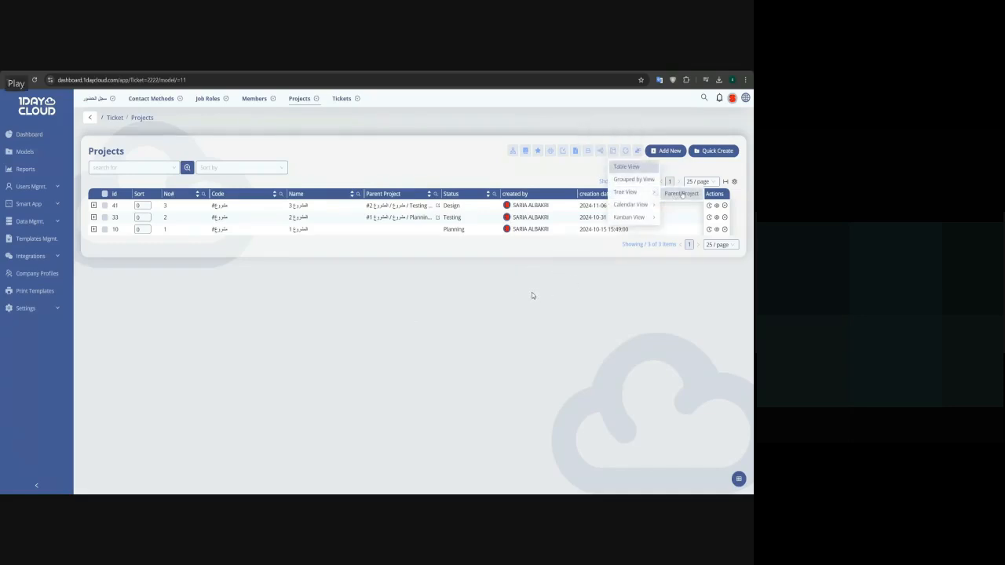
pyautogui.click(450, 298)
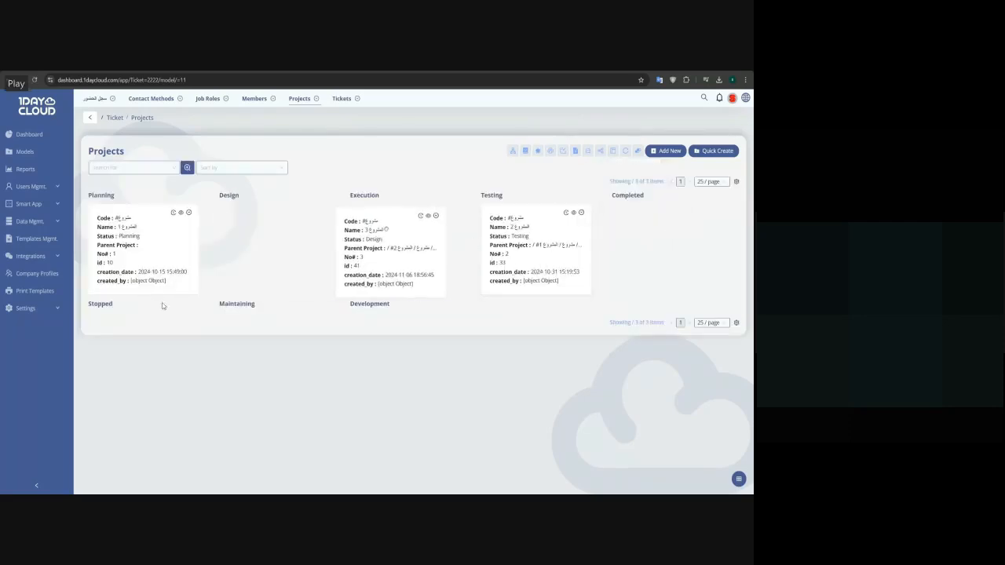
pyautogui.click(267, 330)
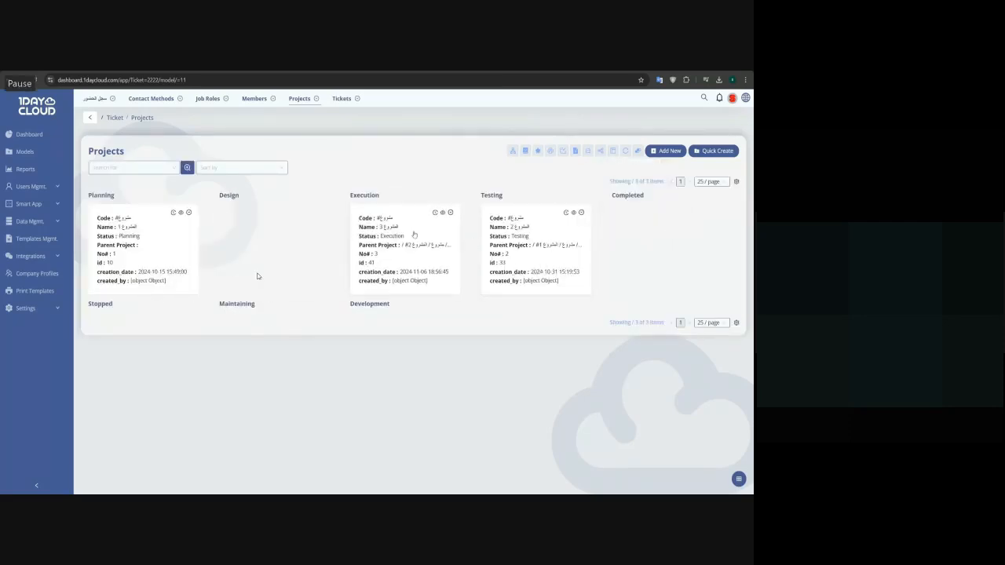
pyautogui.click(429, 270)
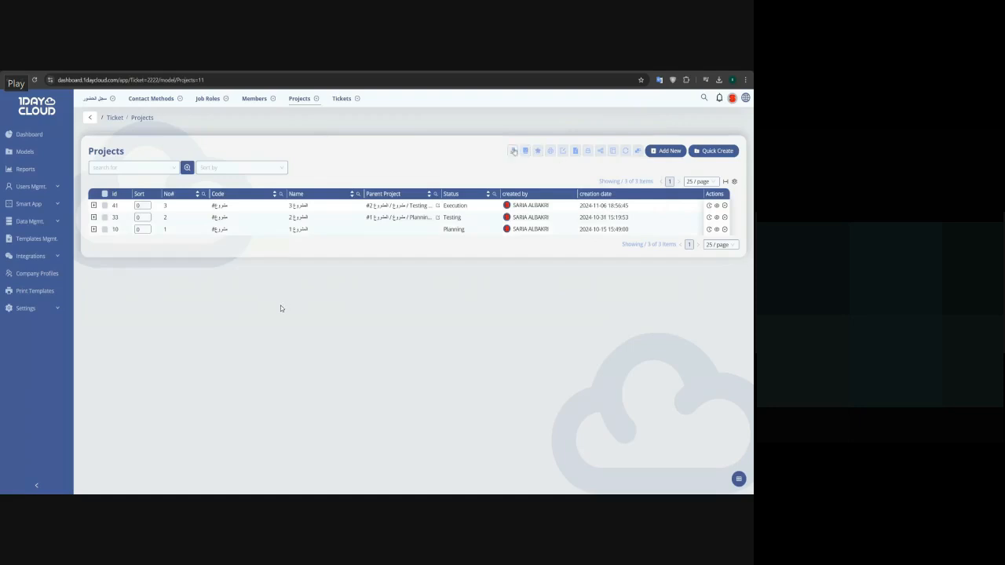
pyautogui.click(278, 307)
pyautogui.click(275, 307)
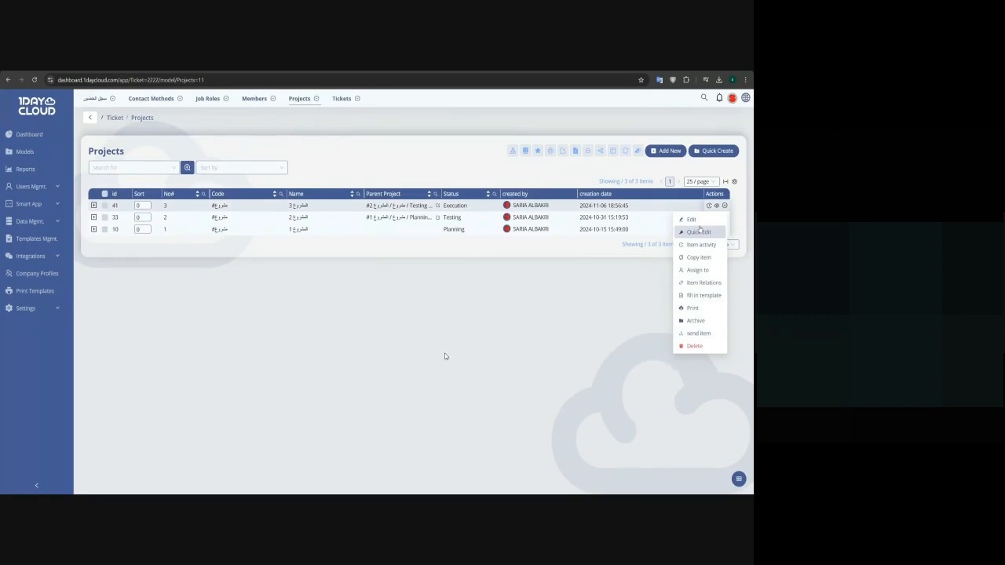
pyautogui.click(414, 355)
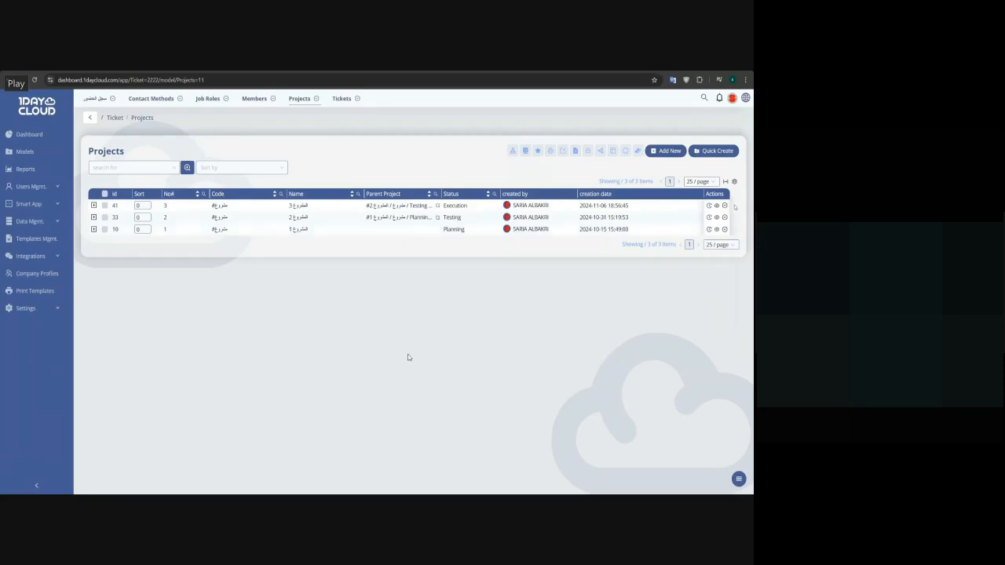
# Step: Open the attendance log report (تقرير سجل الحضور) from the Ticket app's reports and examine its table and chart view
pyautogui.click(35, 170)
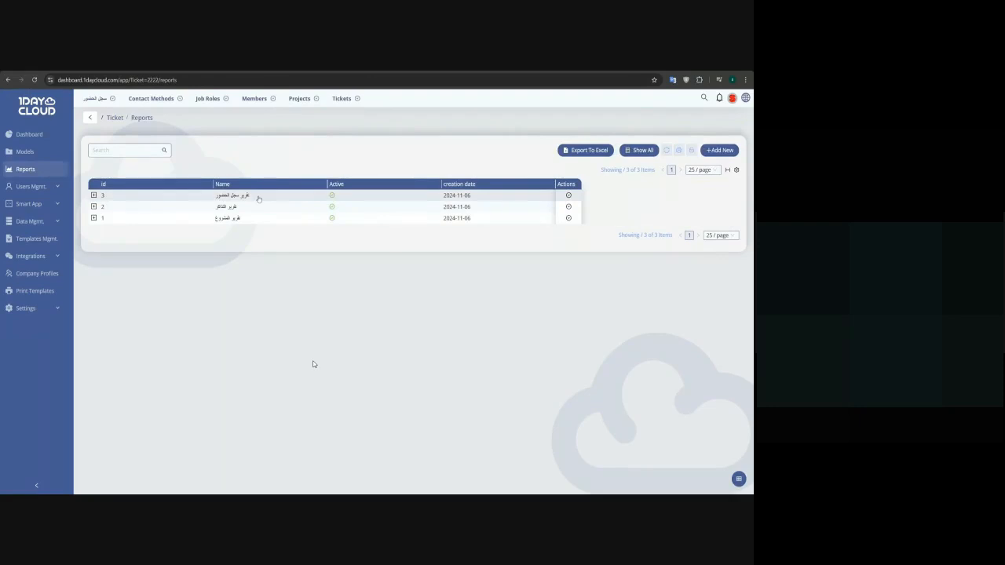
pyautogui.click(258, 196)
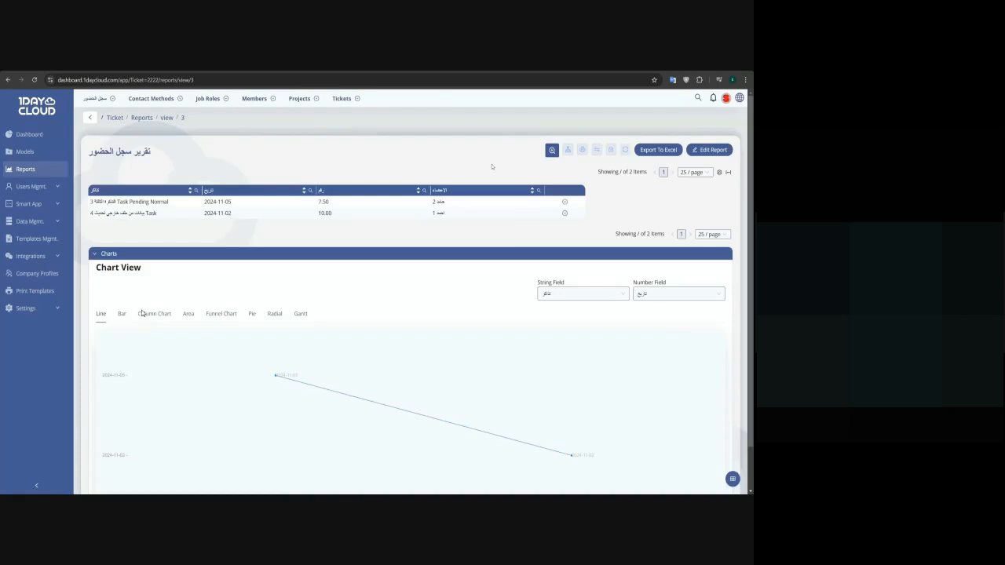
pyautogui.scroll(-2, 513, 265)
pyautogui.scroll(2, 513, 288)
pyautogui.hotkey('alt', 'Left')
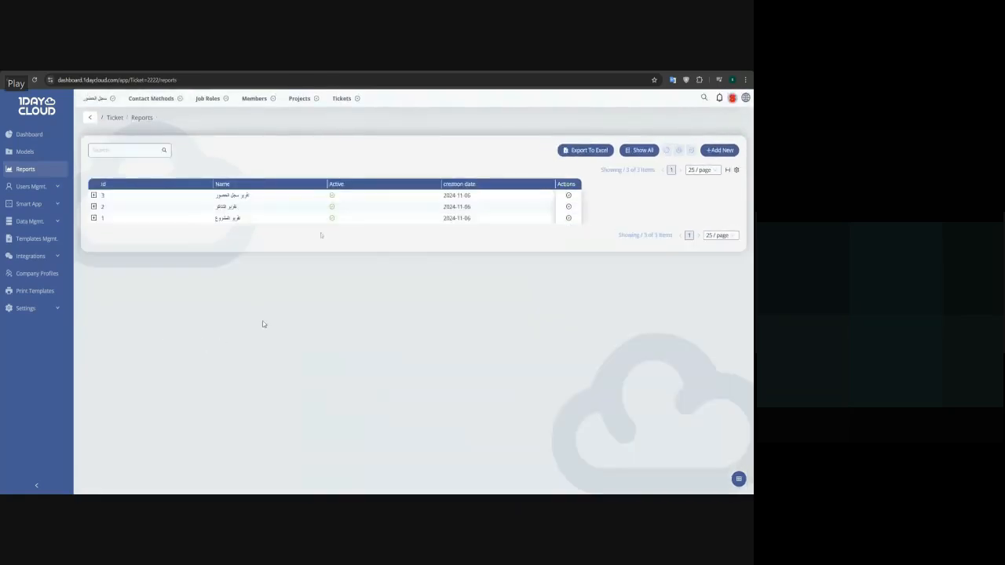
# Step: View the project report (تقرير المشروع) with its table and line chart and return to the reports list
pyautogui.click(247, 218)
pyautogui.scroll(-1, 544, 219)
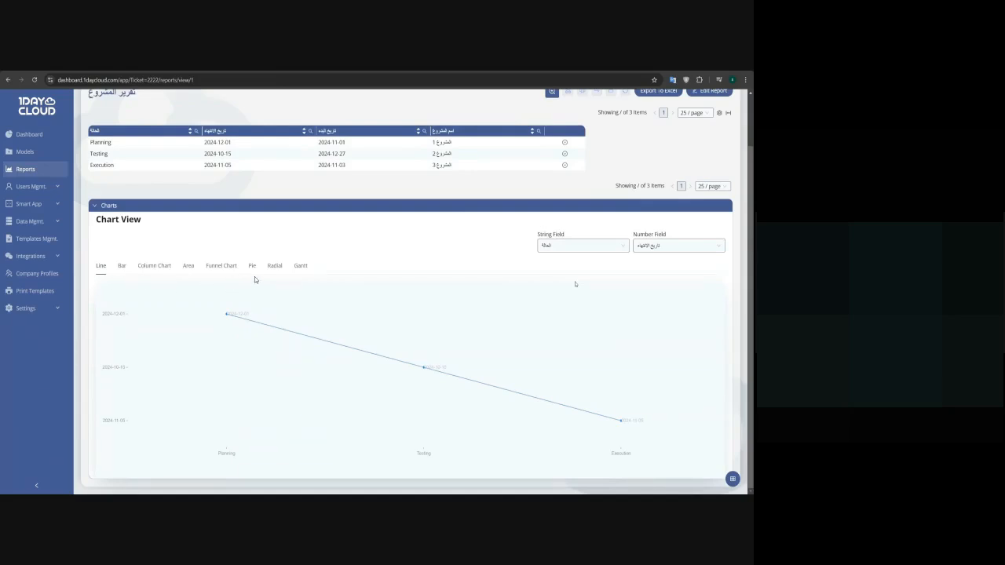
pyautogui.scroll(1, 281, 292)
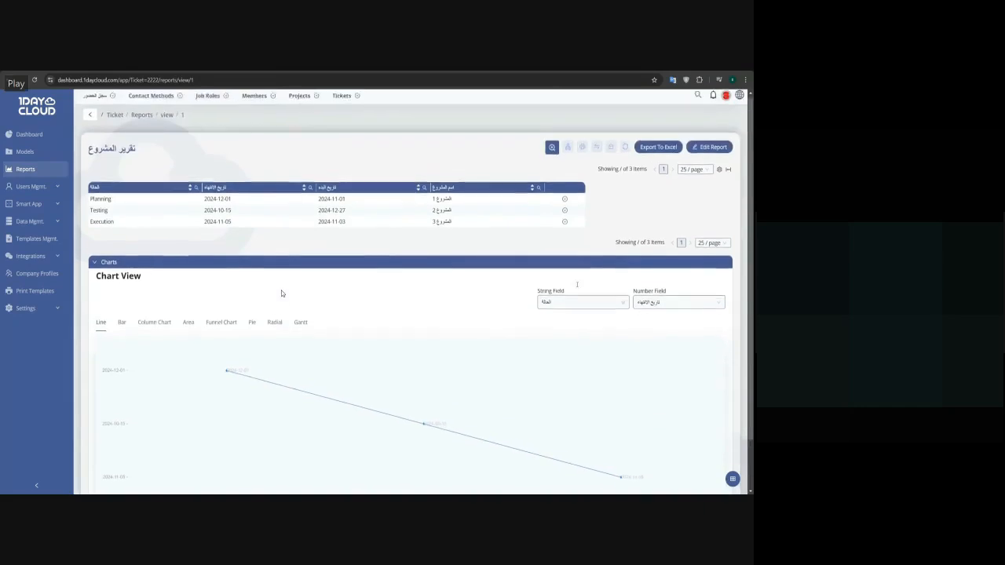
pyautogui.click(31, 171)
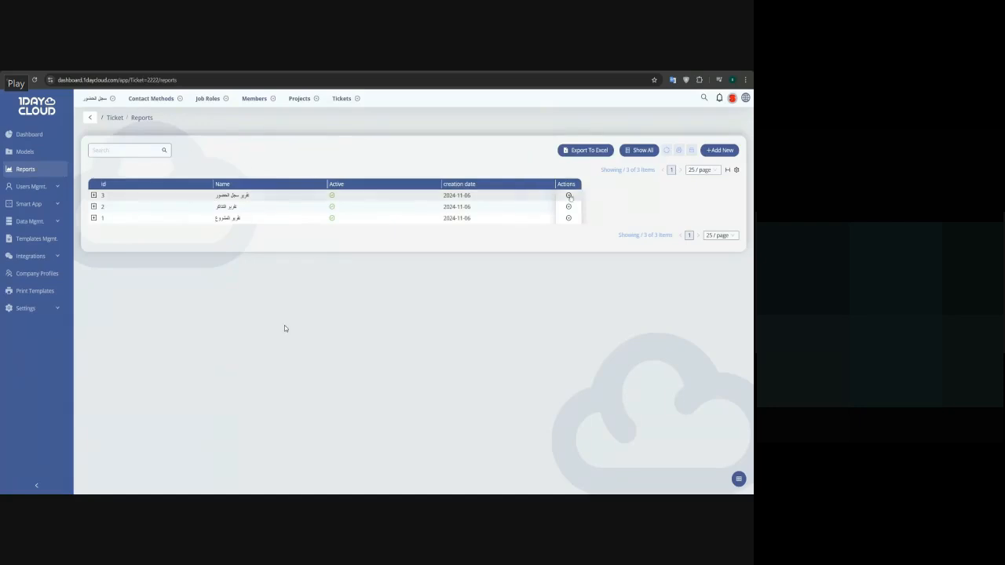
# Step: Open the attendance log report for editing and look over its model fields and possible relations
pyautogui.click(568, 196)
pyautogui.click(582, 209)
pyautogui.scroll(-2, 381, 233)
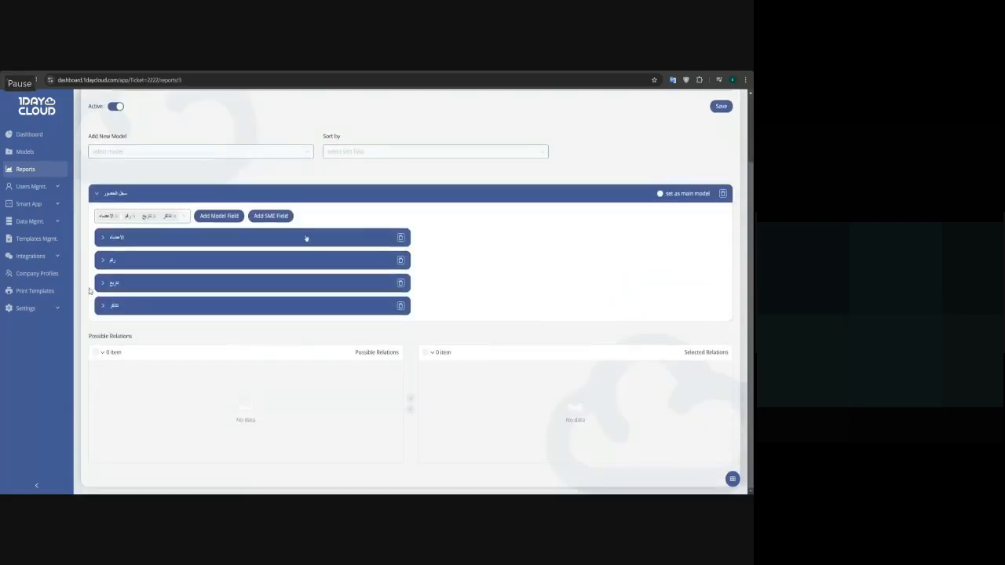
pyautogui.click(140, 241)
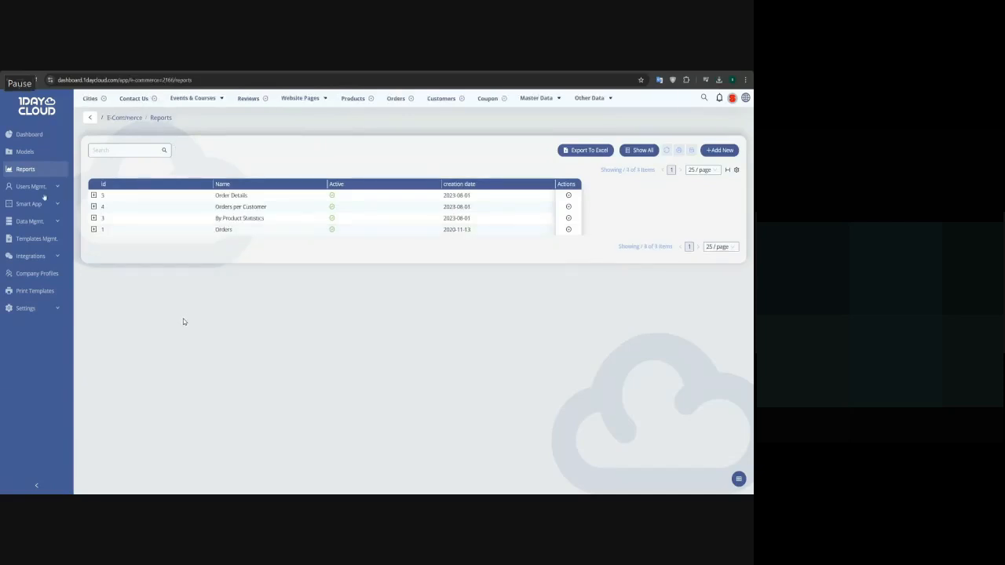
# Step: Open the E-Commerce app's user list and the available actions for its listed user
pyautogui.click(36, 188)
pyautogui.click(34, 207)
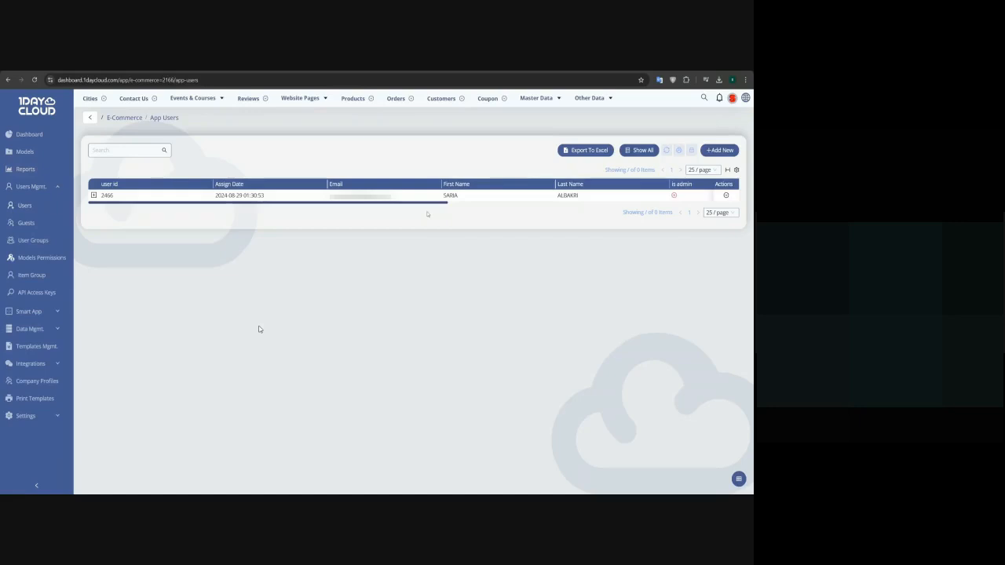
pyautogui.click(725, 195)
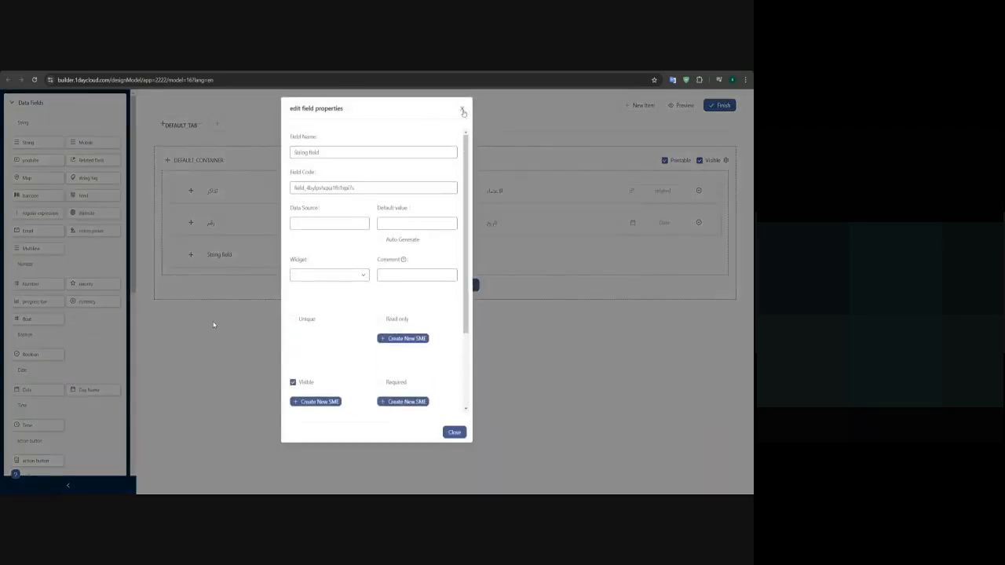
# Step: Close the String field's properties in the model designer
pyautogui.click(462, 110)
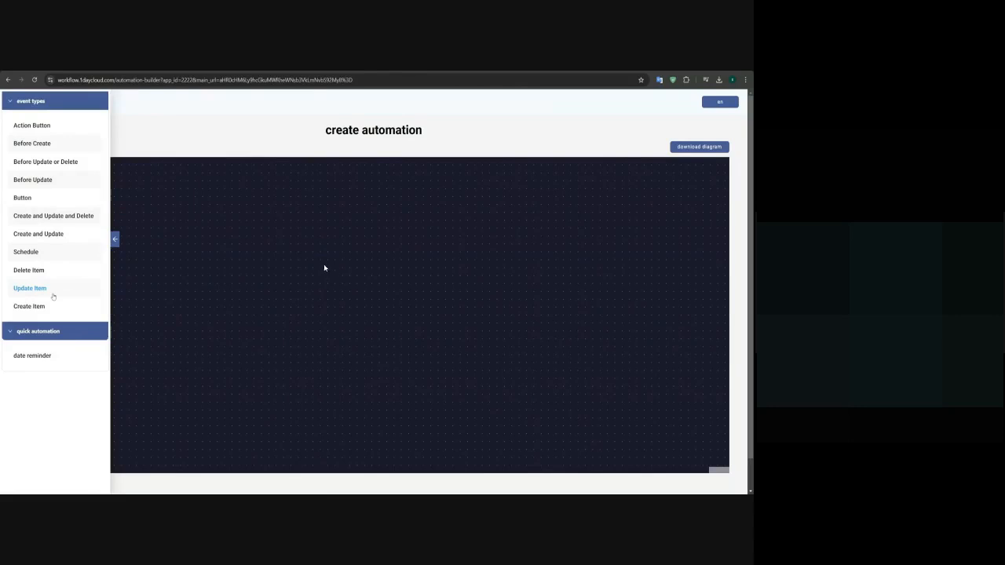
# Step: Build an automation triggered by Create Item in Tickets, with update_record, create_record and send_notification actions
pyautogui.moveTo(30, 306); pyautogui.dragTo(310, 208)
pyautogui.moveTo(24, 215); pyautogui.dragTo(362, 278)
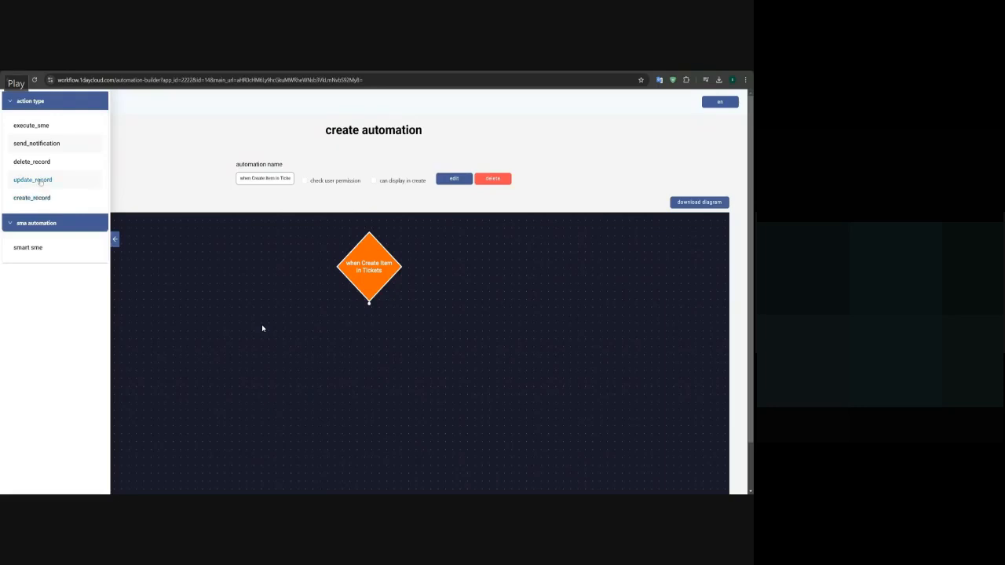
pyautogui.moveTo(40, 181); pyautogui.dragTo(362, 308)
pyautogui.moveTo(43, 199); pyautogui.dragTo(457, 378)
pyautogui.moveTo(52, 149); pyautogui.dragTo(525, 431)
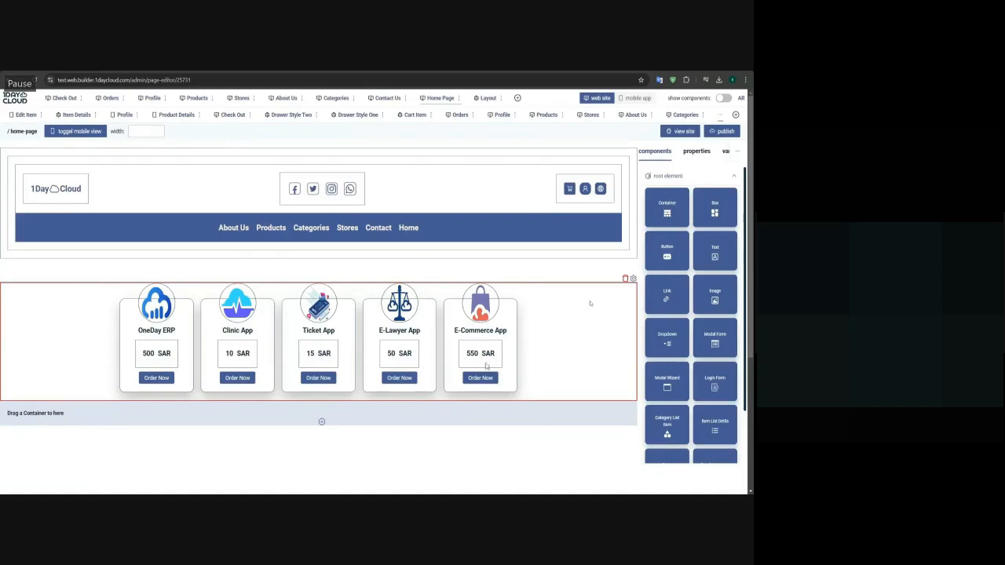
# Step: Set the home page's app card container to read from the Test Data model and save its data configuration
pyautogui.click(633, 279)
pyautogui.click(577, 172)
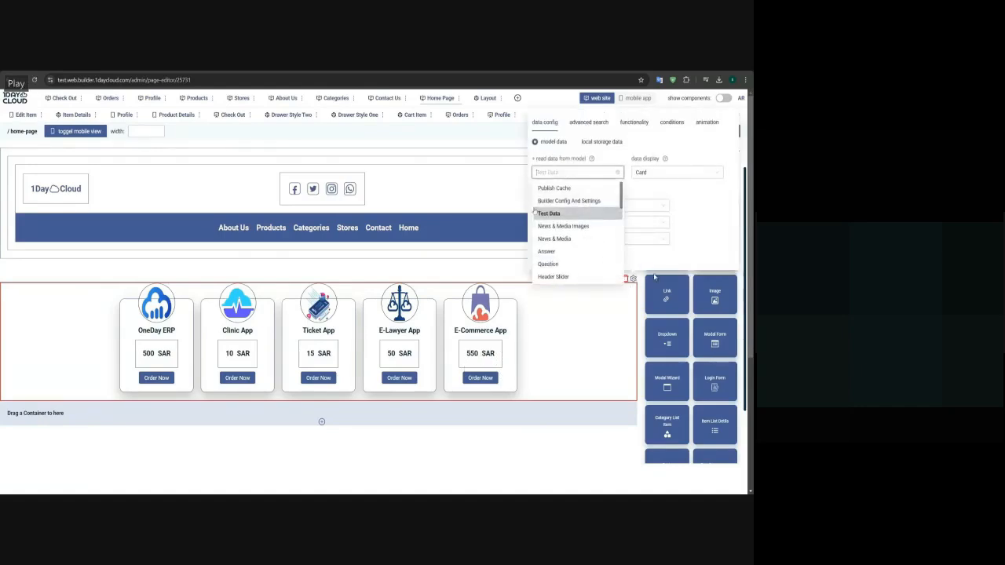
pyautogui.click(558, 213)
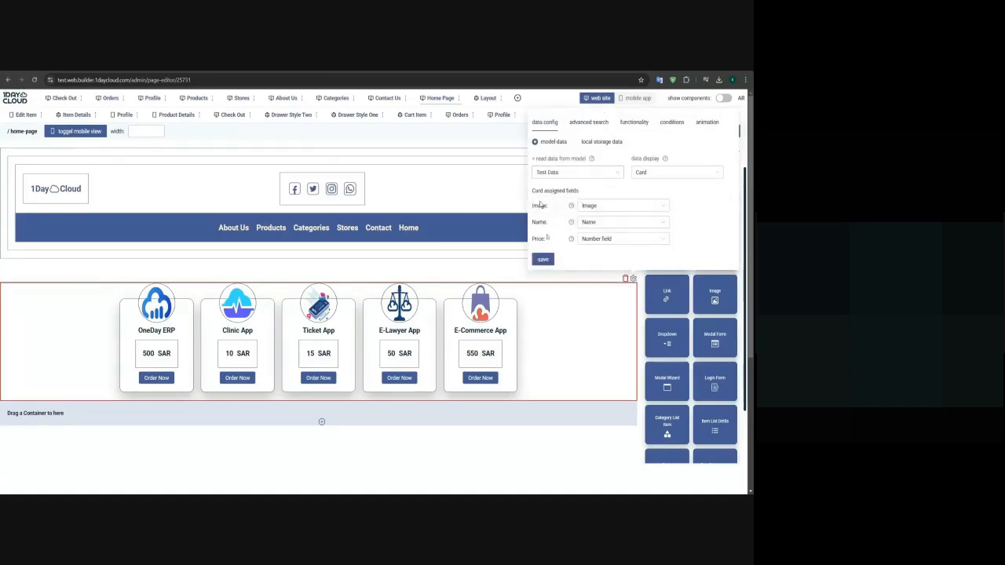
pyautogui.click(543, 259)
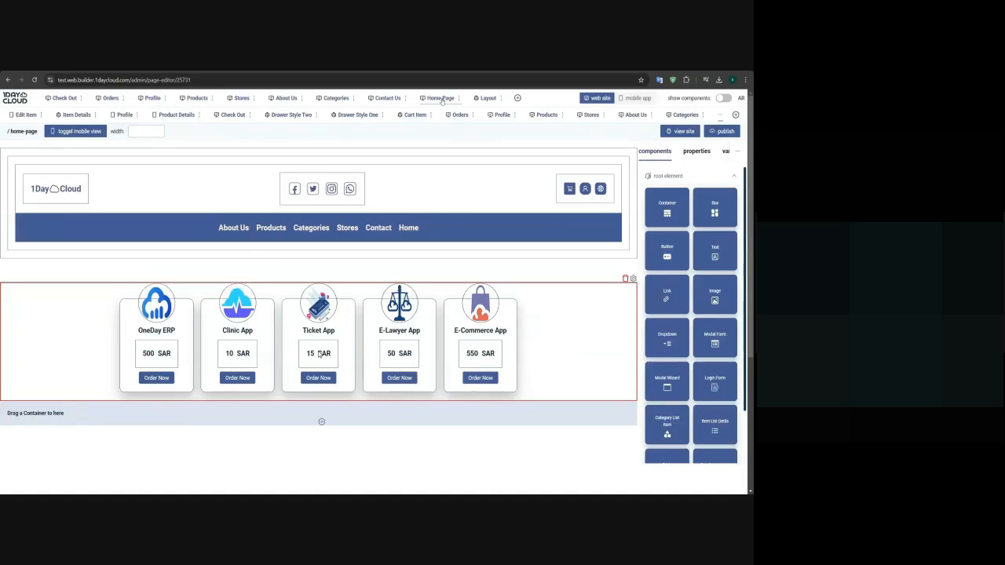
# Step: Switch the page builder from the website to the mobile app
pyautogui.click(633, 99)
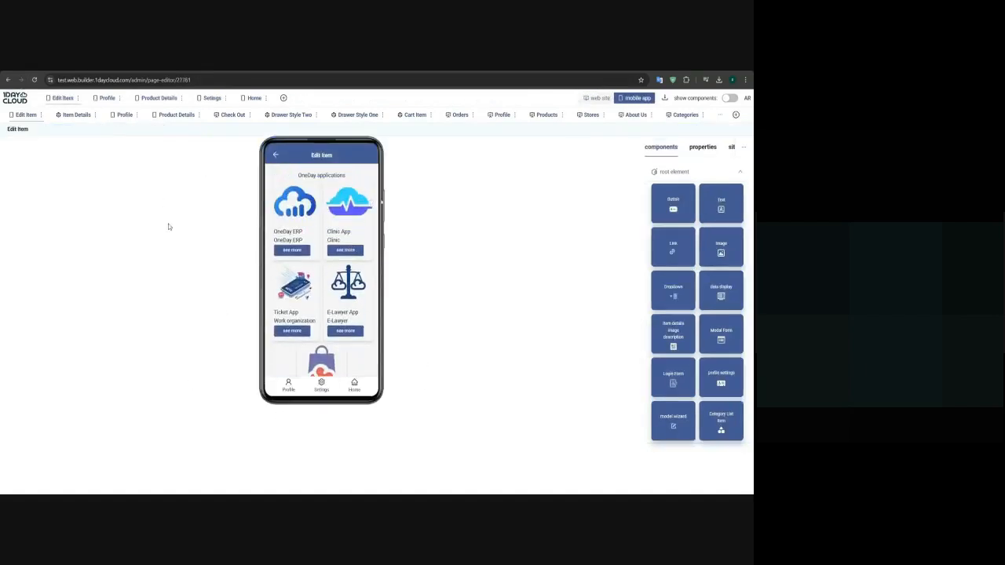
# Step: View the data configuration of the mobile page's app grid, close it, and switch the page builder back to the website
pyautogui.click(374, 179)
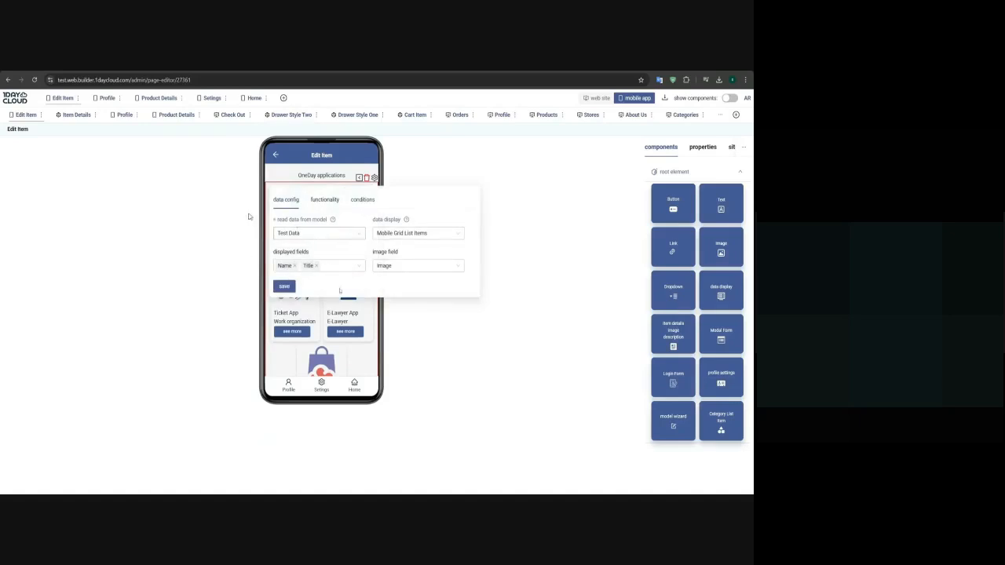
pyautogui.click(243, 248)
pyautogui.click(599, 99)
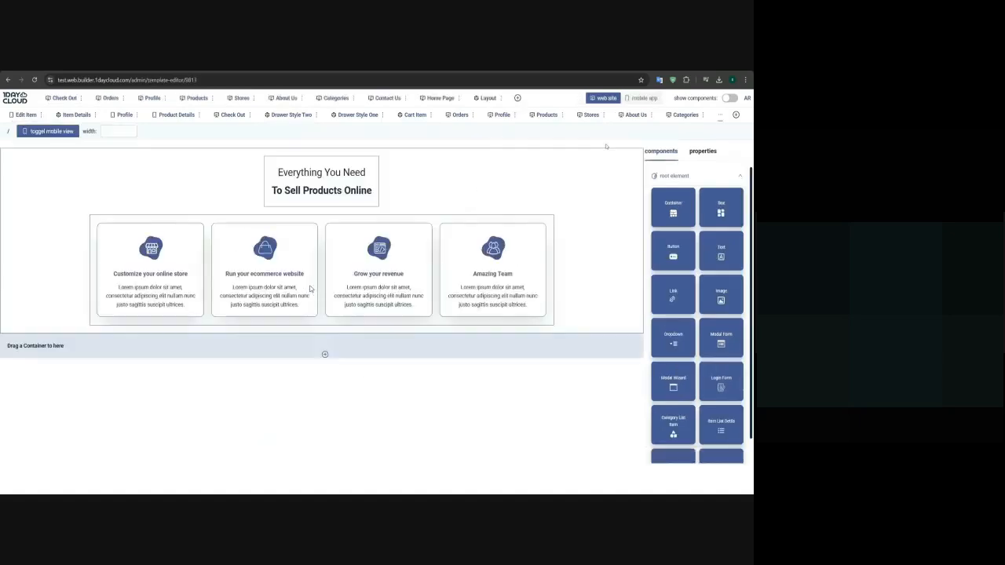
# Step: Show the size properties of the icon image in the Amazing Team card
pyautogui.click(269, 335)
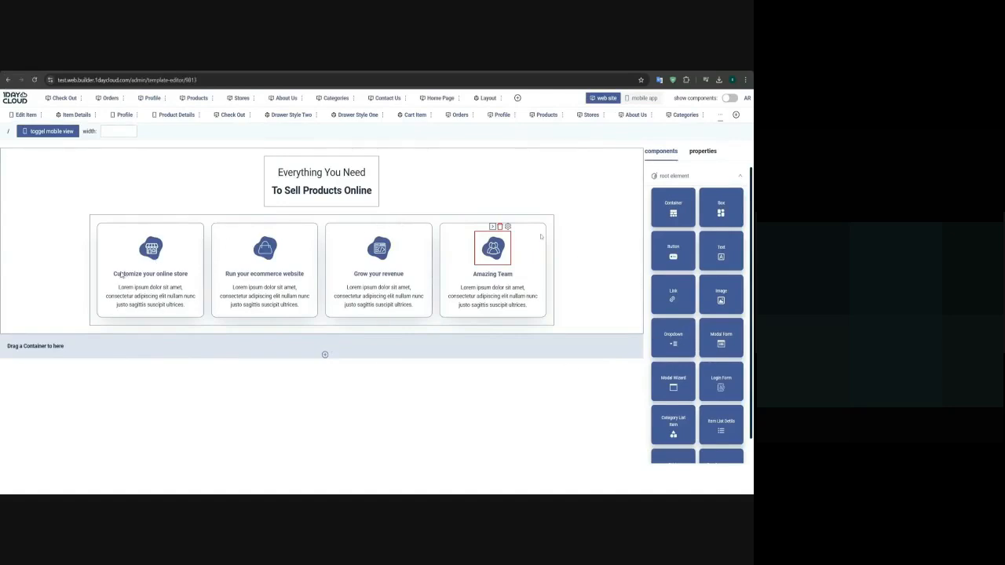
pyautogui.click(284, 328)
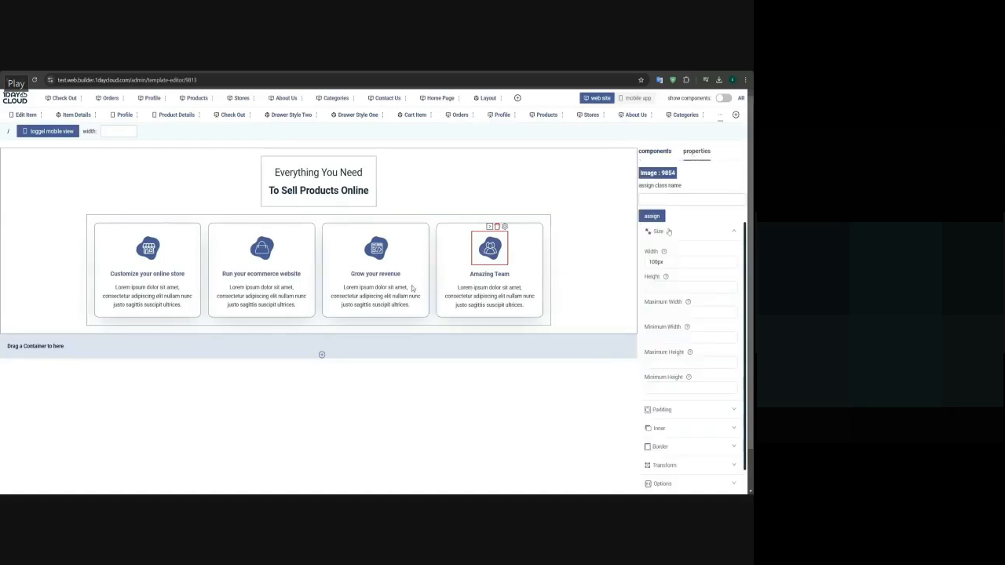
pyautogui.click(384, 288)
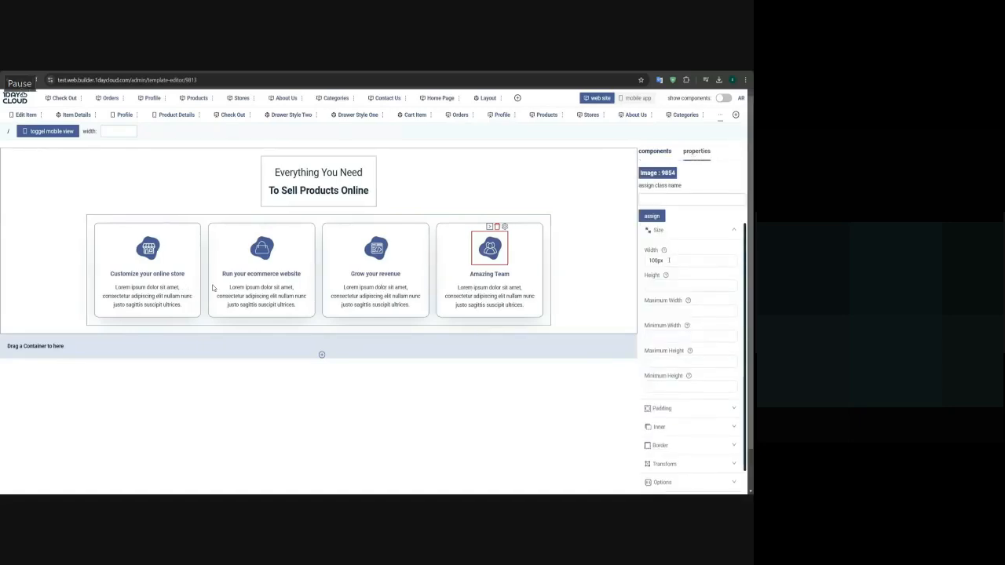
pyautogui.click(501, 261)
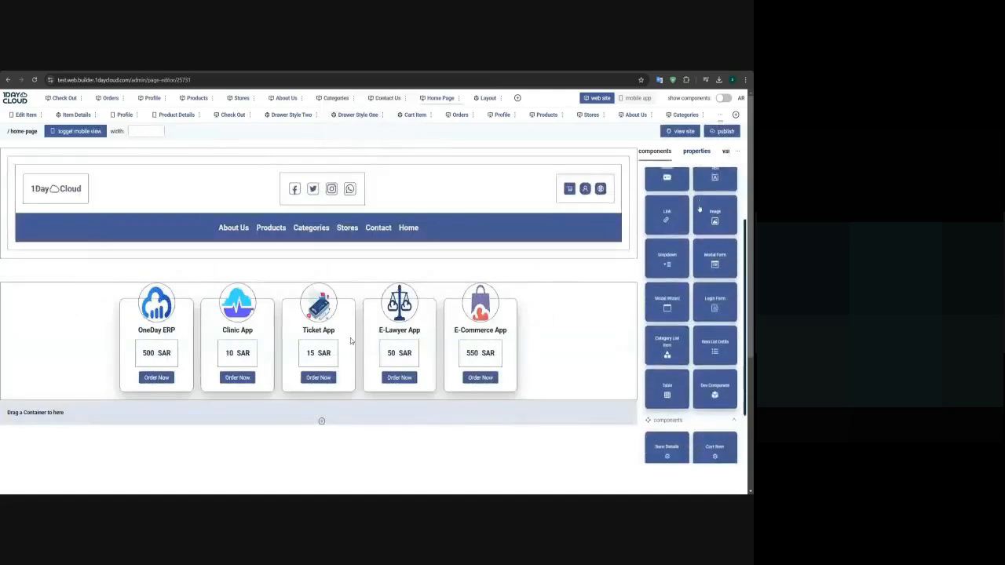
# Step: Browse the home page's available components and expand the list of templates
pyautogui.press('space')
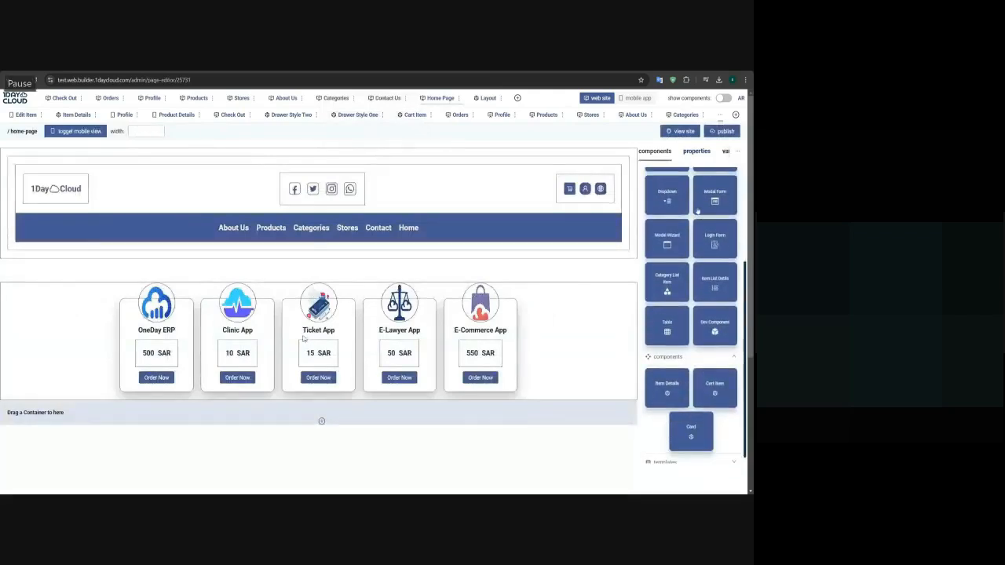
pyautogui.press('space')
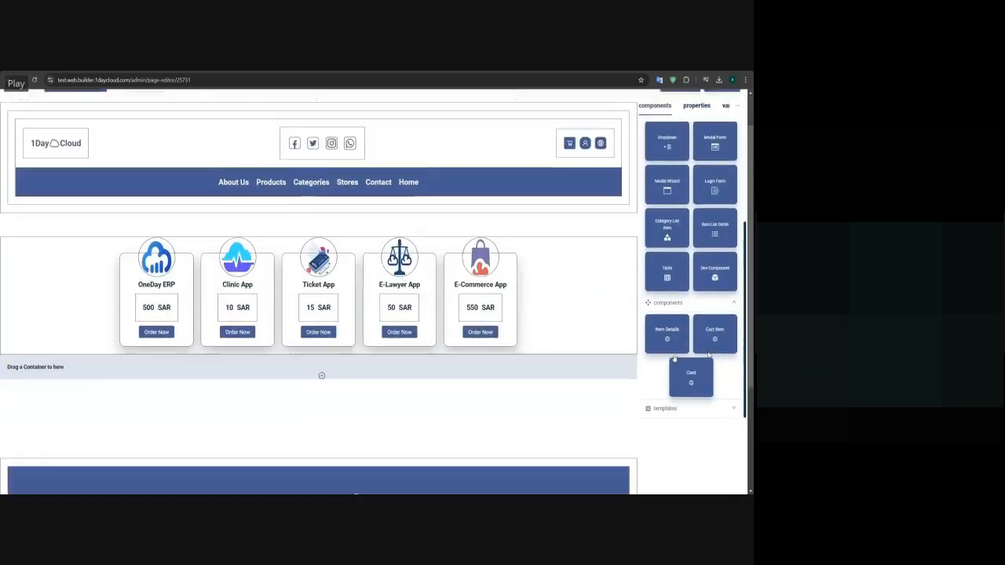
pyautogui.press('space')
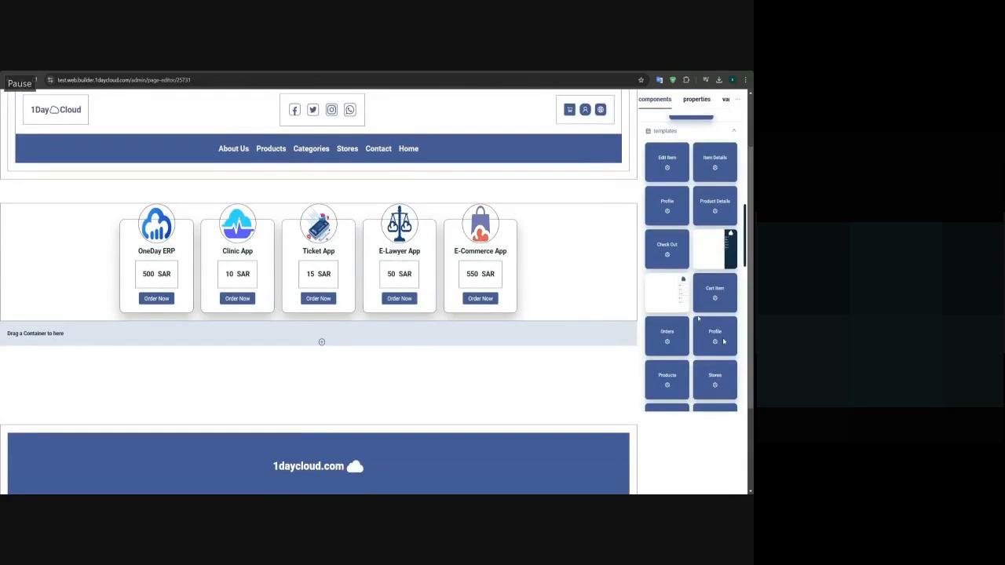
pyautogui.press('space')
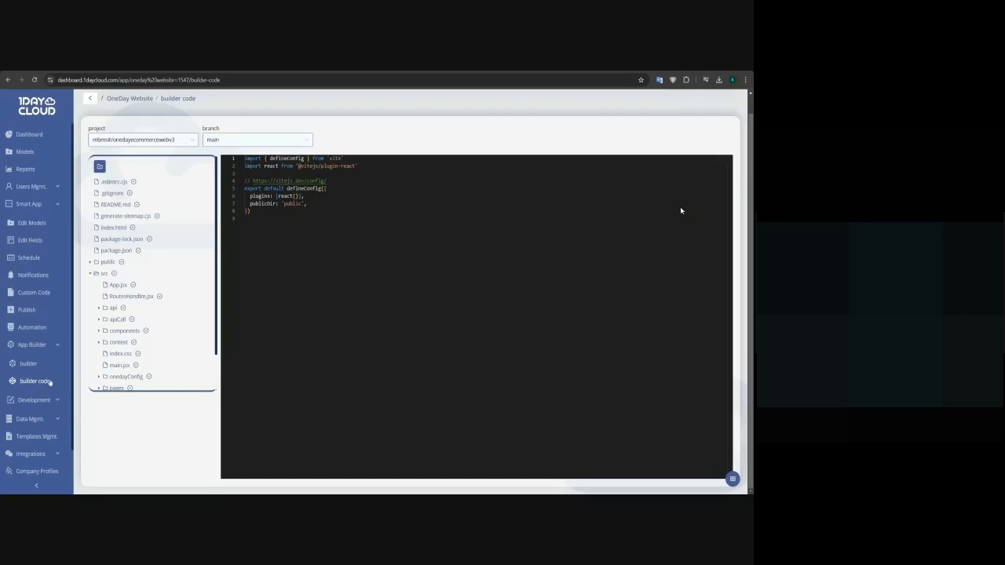
# Step: Show the provider options in the form for adding a new SMS integration
pyautogui.press('space')
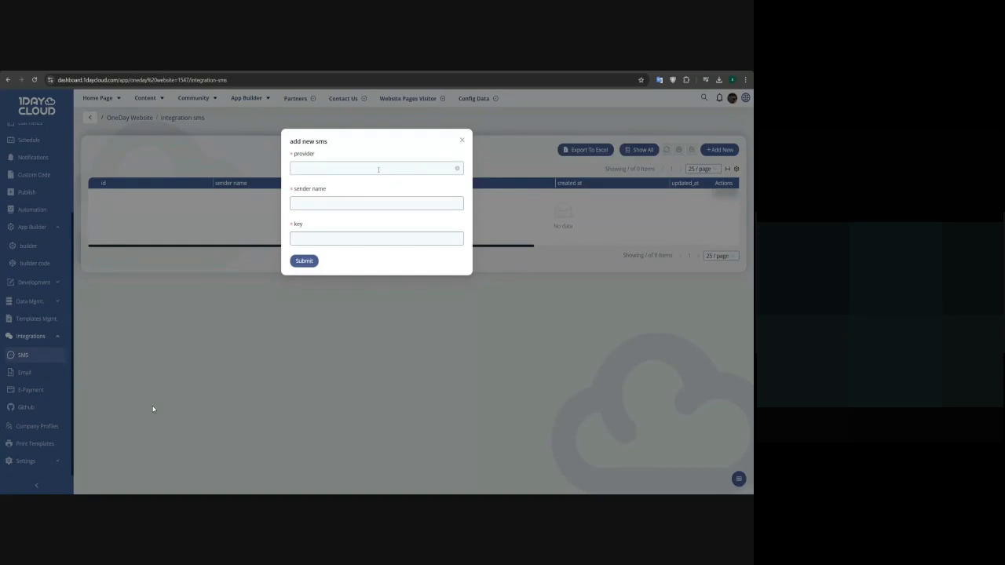
pyautogui.click(377, 169)
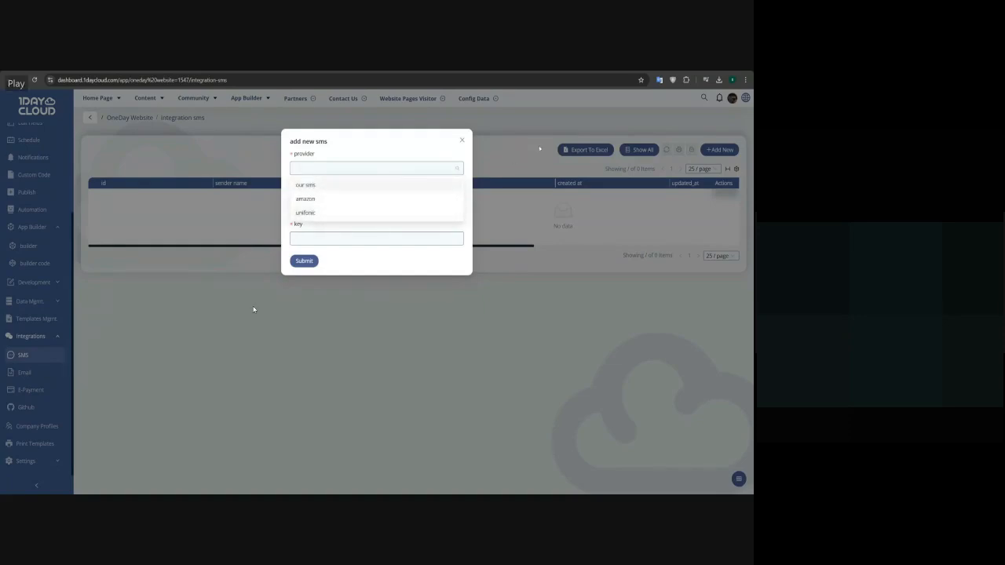
pyautogui.click(253, 309)
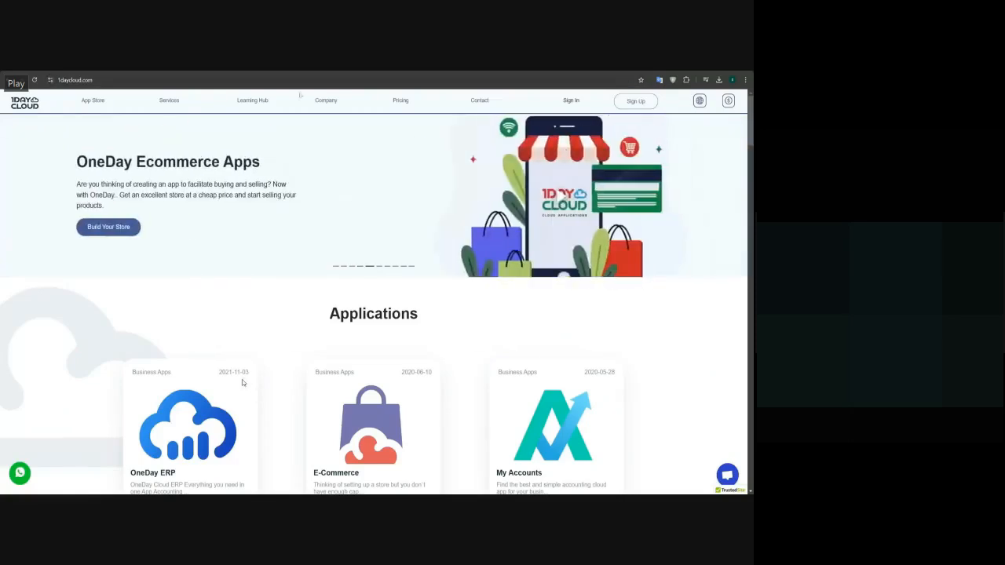
# Step: Open the Learn The Dashboard From A To Z course in OneDay Academy on the 1Day Cloud website
pyautogui.moveTo(259, 105)
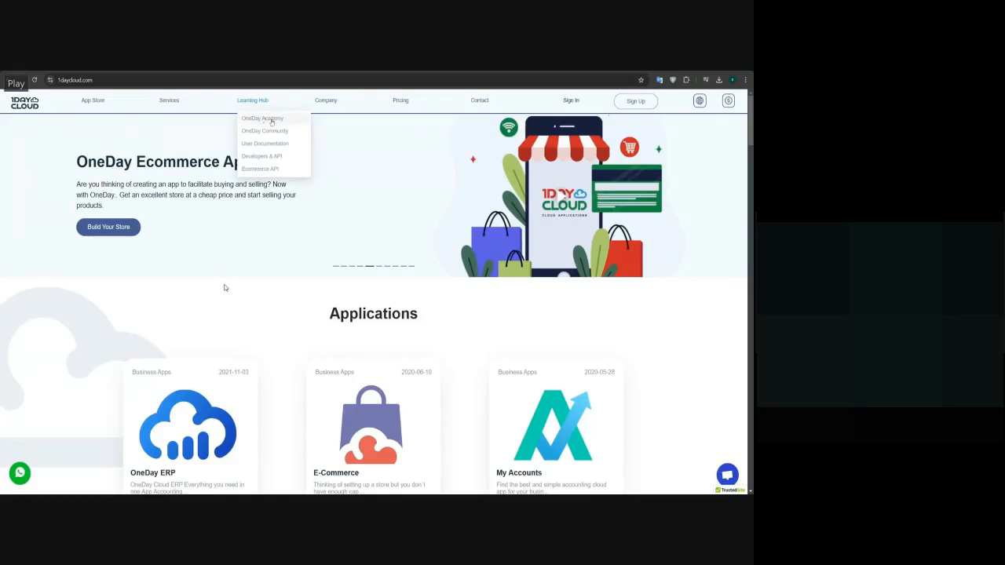
pyautogui.click(271, 118)
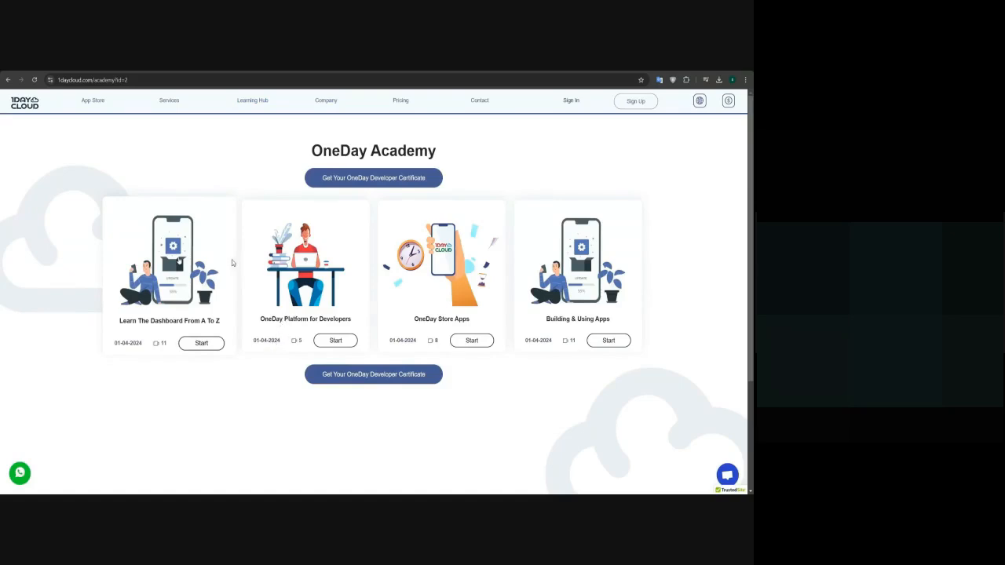
pyautogui.click(116, 274)
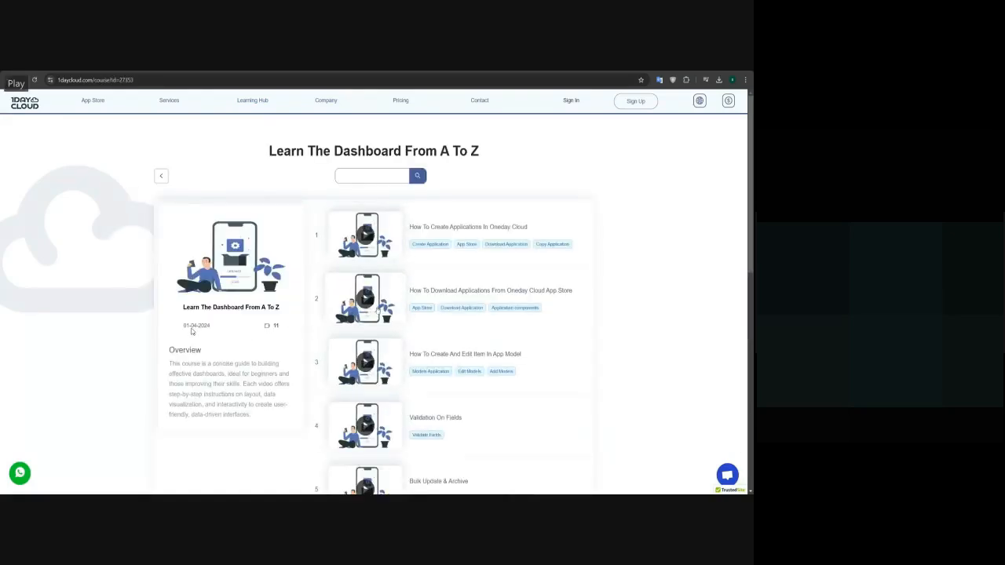
pyautogui.press('space')
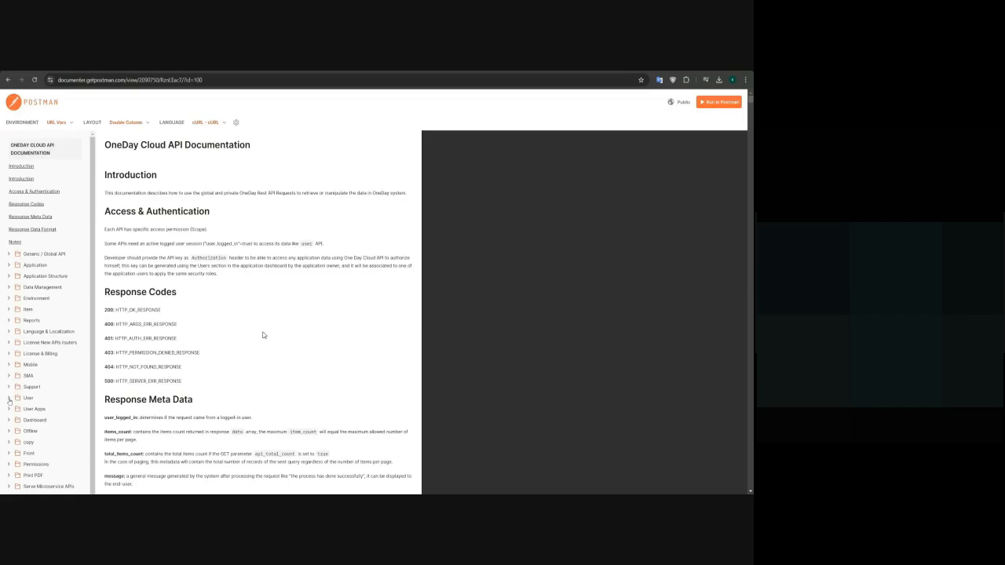
pyautogui.press('space')
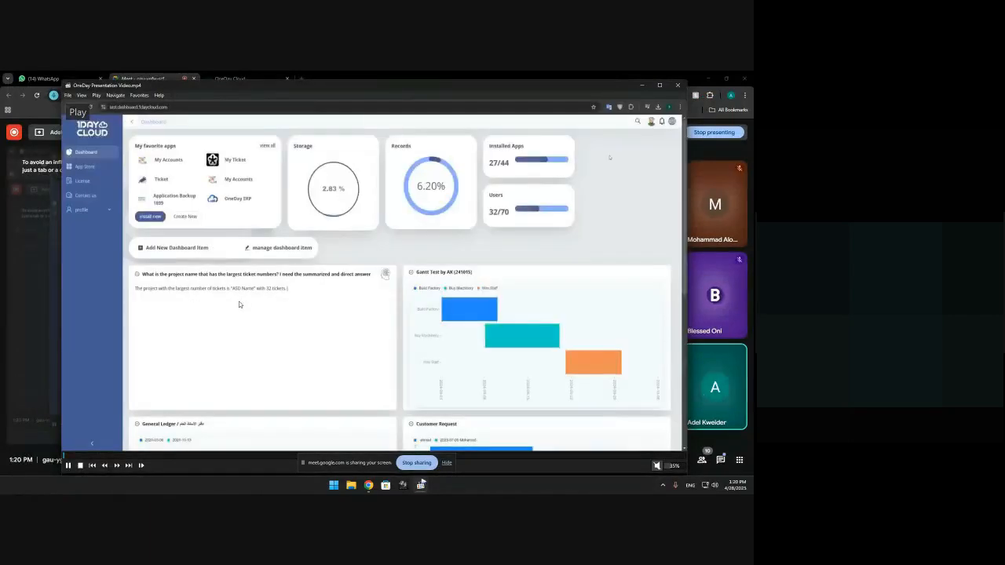
pyautogui.press('space')
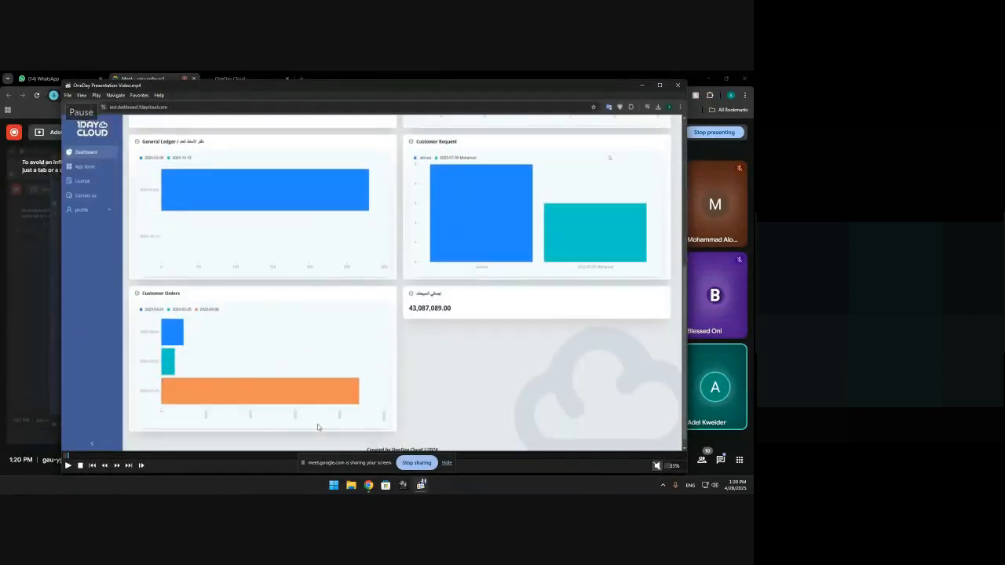